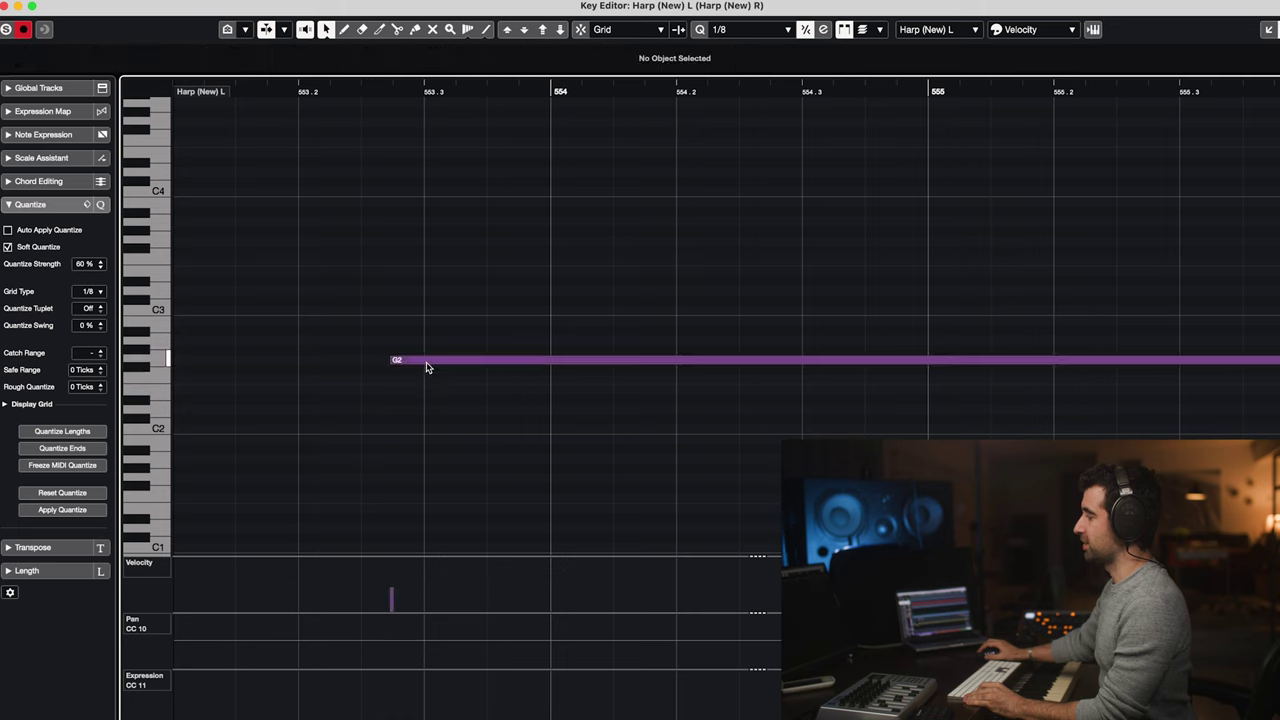
Examine the G2 notes of the Harp (New) L and Harp (New) R tracks in the Key Editor.
{"action": "left_click_drag", "start_coordinate": [435, 356], "coordinate": [430, 362]}
{"action": "scroll", "coordinate": [403, 364], "scroll_direction": "up", "scroll_amount": 4}
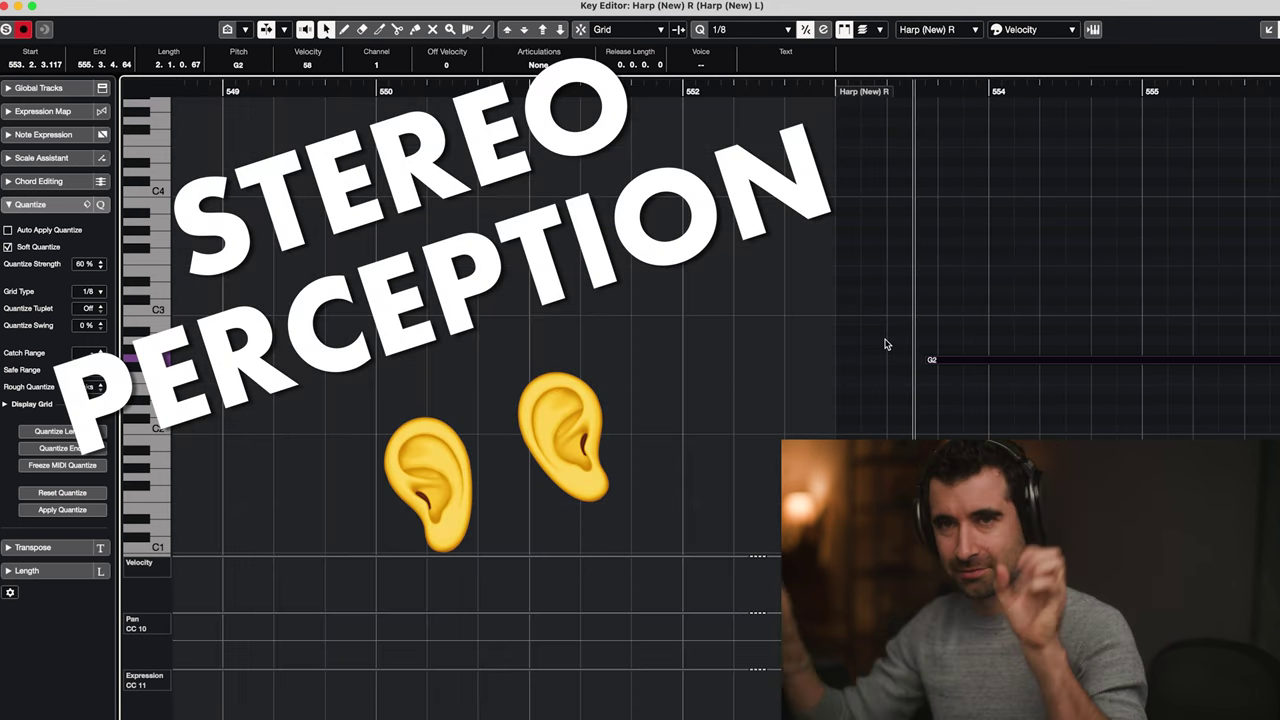
{"action": "left_click", "coordinate": [891, 357]}
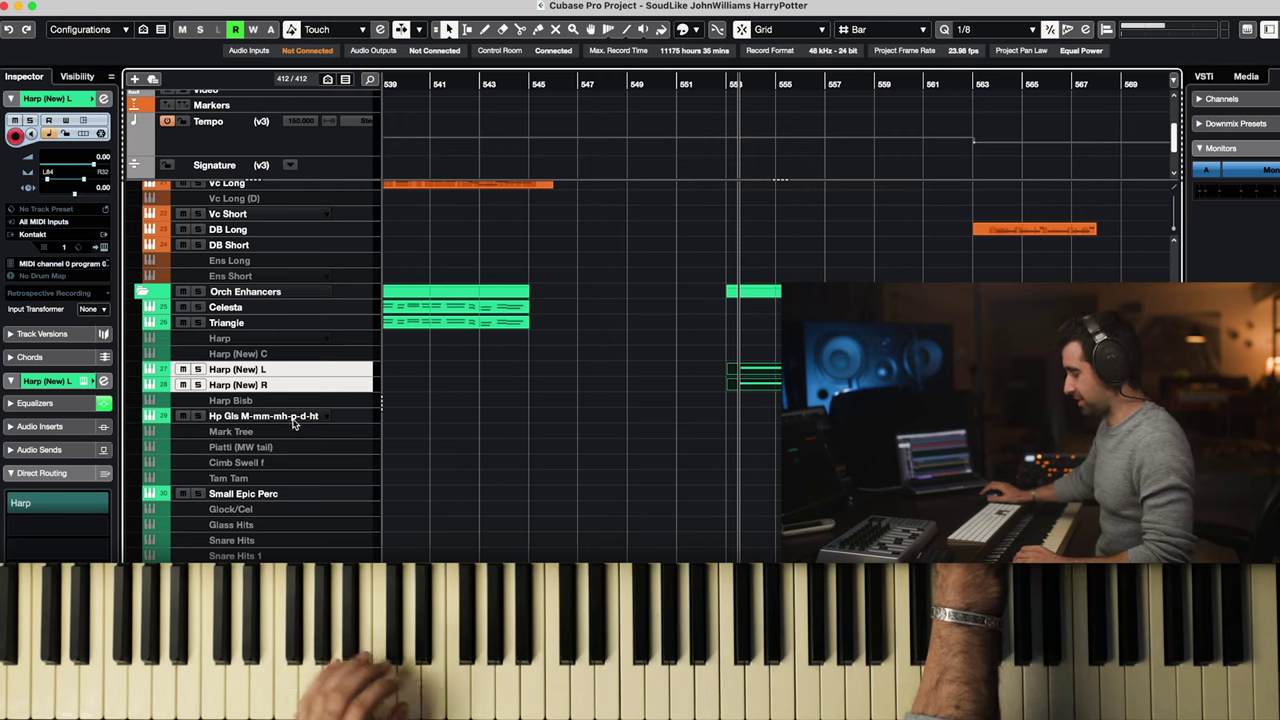
Select the harp glissando track Hp Gls M-mm-mh-p-d-ht, then go through the Orch Enhancers tracks below it to Small Epic Perc.
{"action": "left_click", "coordinate": [293, 418]}
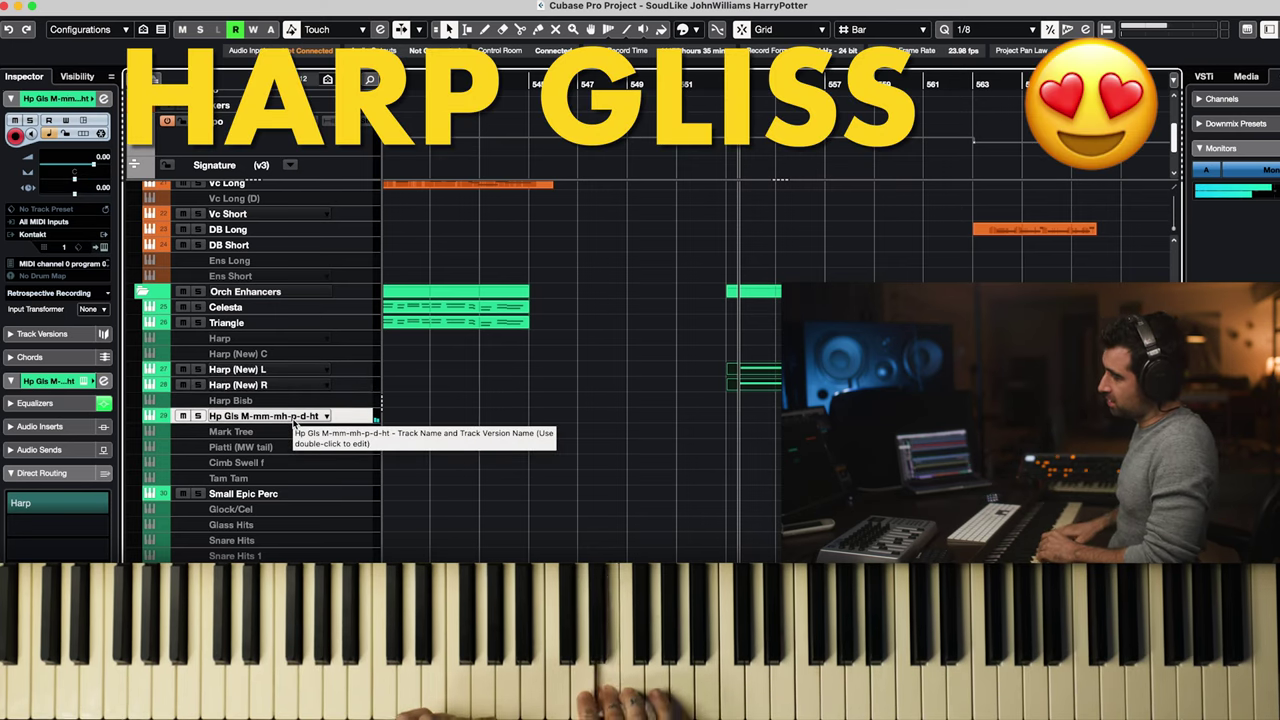
{"action": "left_click", "coordinate": [244, 446]}
{"action": "left_click", "coordinate": [244, 462]}
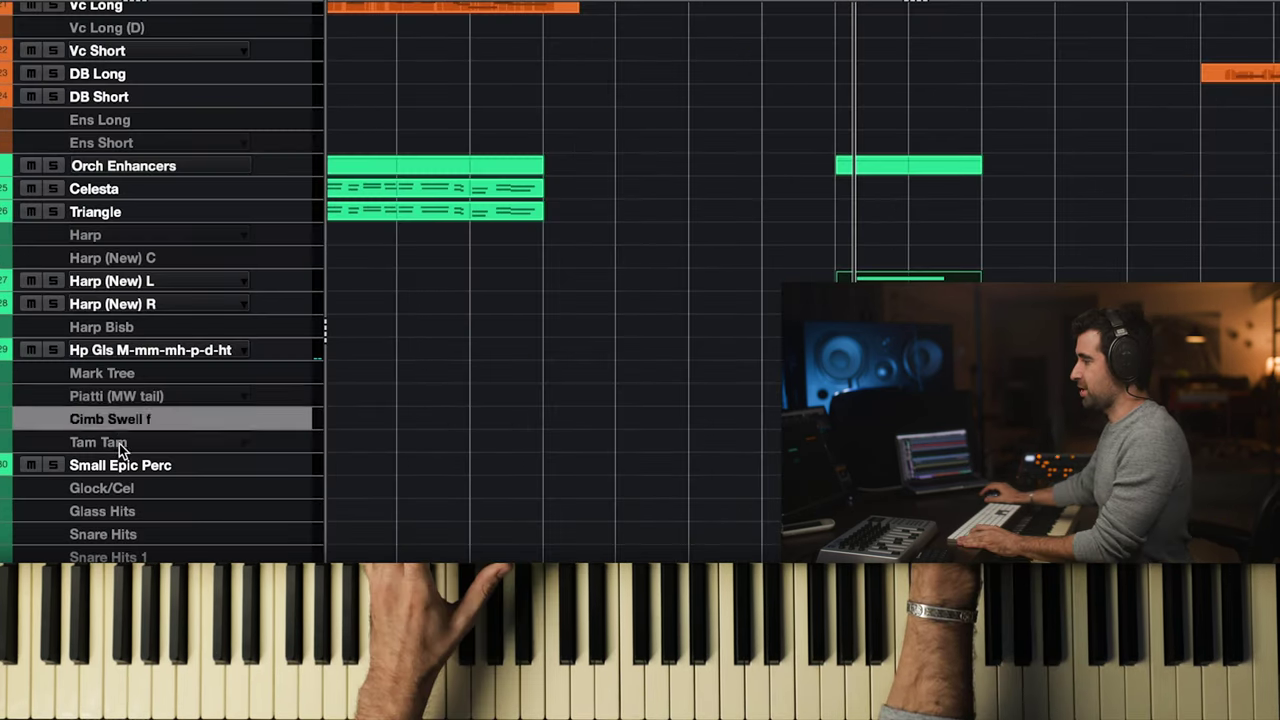
{"action": "left_click", "coordinate": [119, 443]}
{"action": "left_click", "coordinate": [119, 468]}
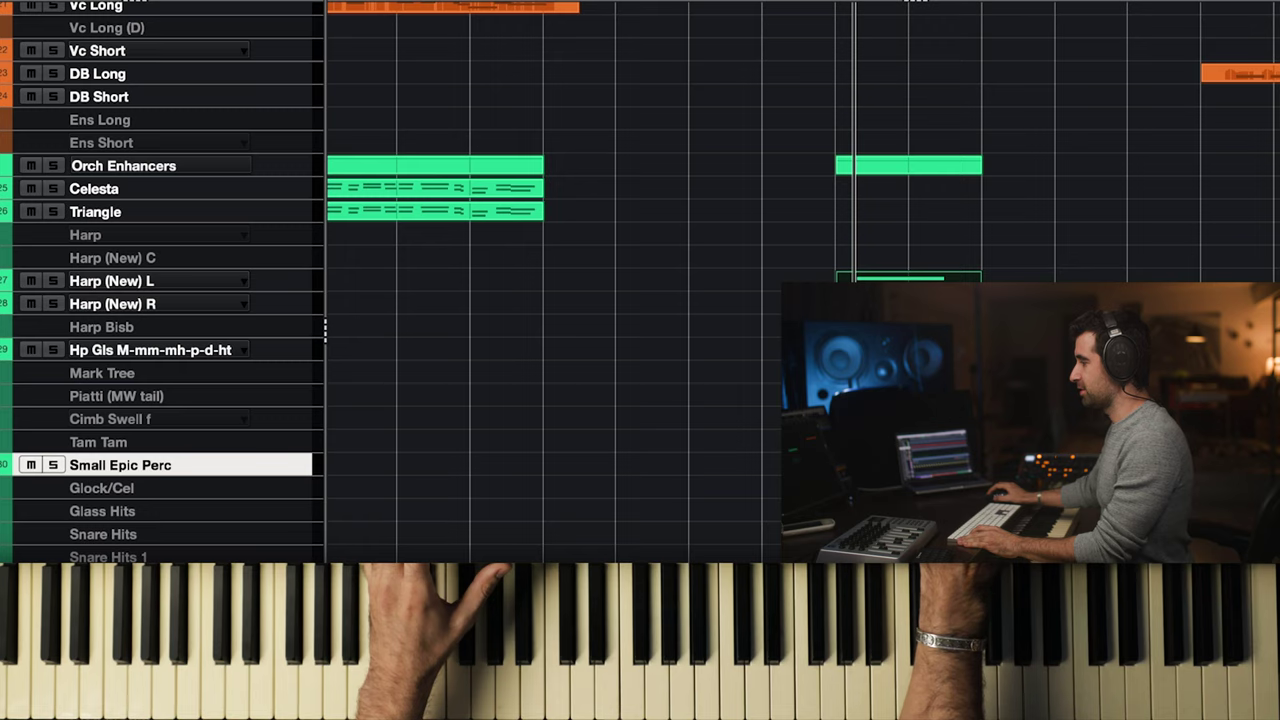
Go through the snare and timpani tracks, selecting Snare Hits 3 and Timp Swells mf.
{"action": "scroll", "coordinate": [131, 400], "scroll_direction": "down", "scroll_amount": 3}
{"action": "left_click", "coordinate": [131, 453]}
{"action": "left_click", "coordinate": [133, 495]}
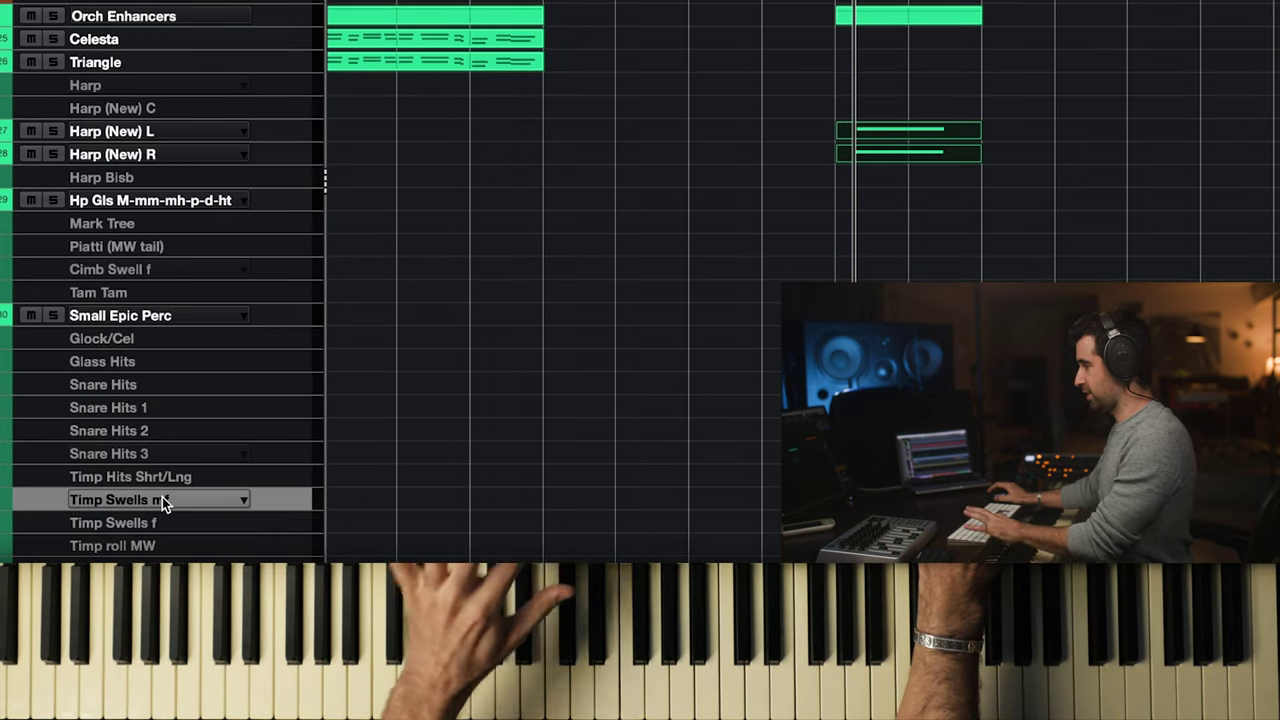
{"action": "left_click", "coordinate": [162, 497]}
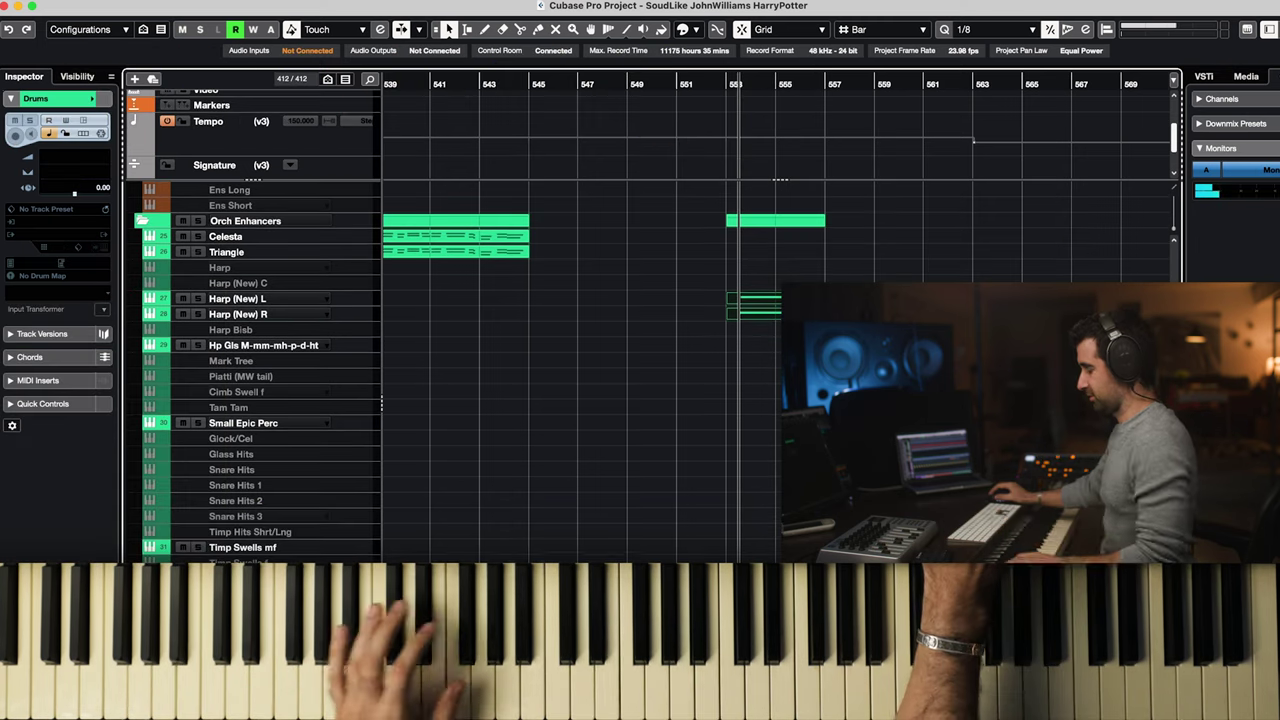
Look through the template's track list between the Audio folder and the Strings All Artic folder.
{"action": "scroll", "coordinate": [260, 400], "scroll_direction": "down", "scroll_amount": 5}
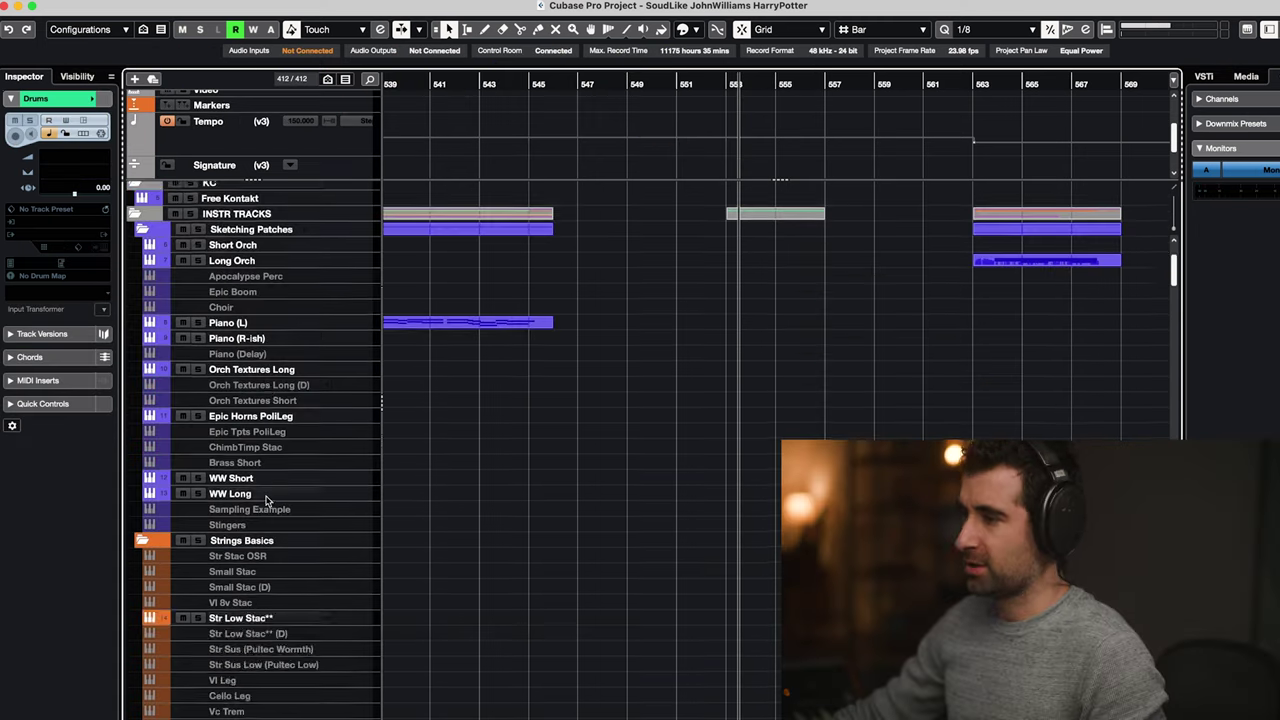
{"action": "scroll", "coordinate": [266, 500], "scroll_direction": "up", "scroll_amount": 3}
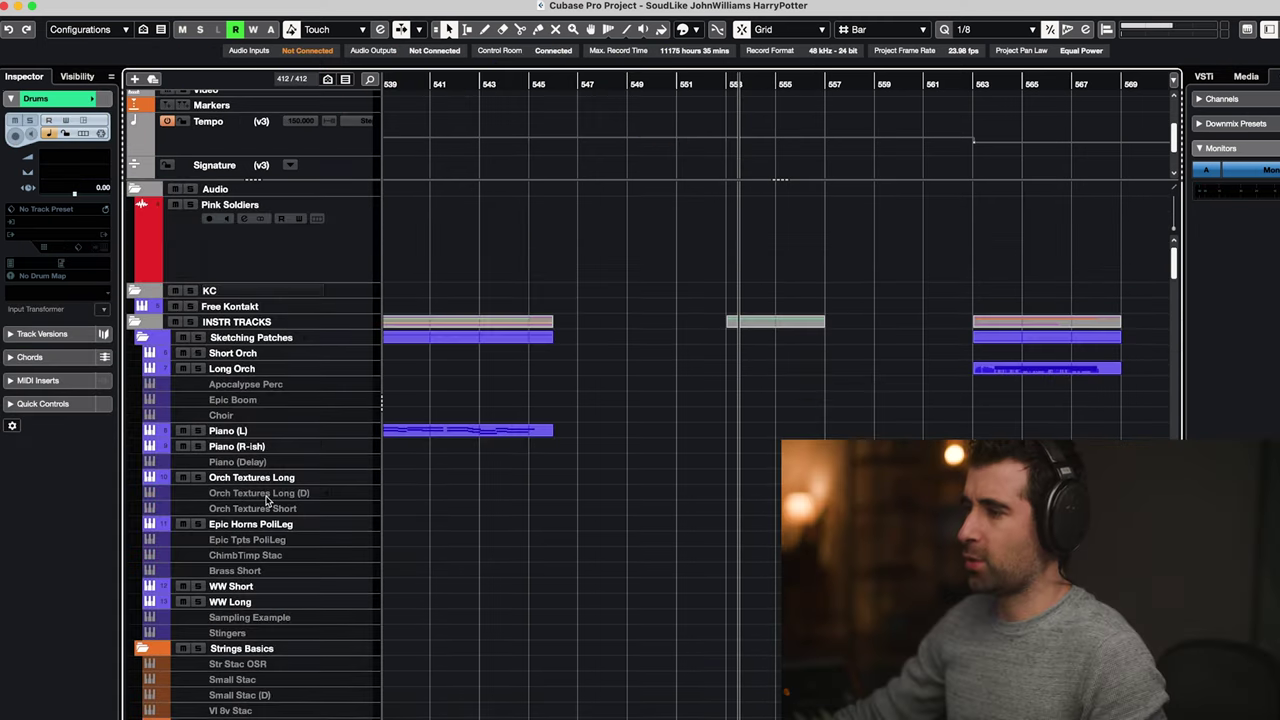
{"action": "scroll", "coordinate": [288, 388], "scroll_direction": "down", "scroll_amount": 6}
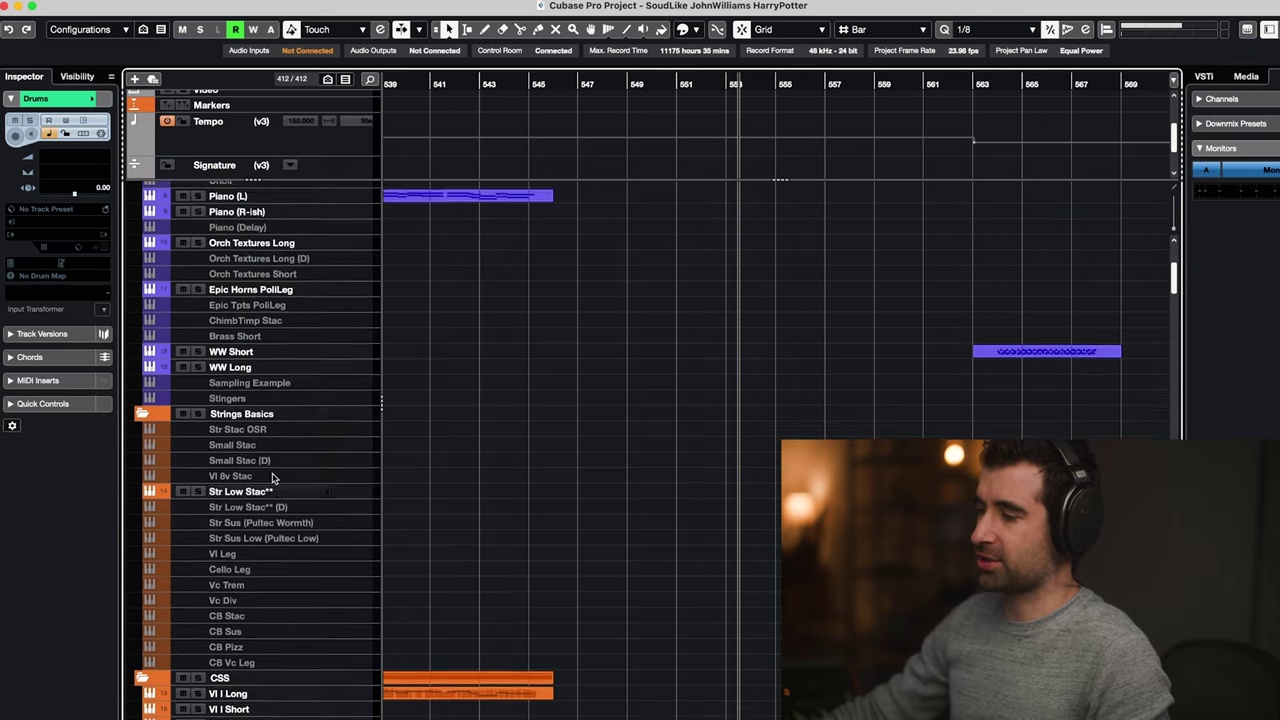
{"action": "scroll", "coordinate": [272, 478], "scroll_direction": "down", "scroll_amount": 20}
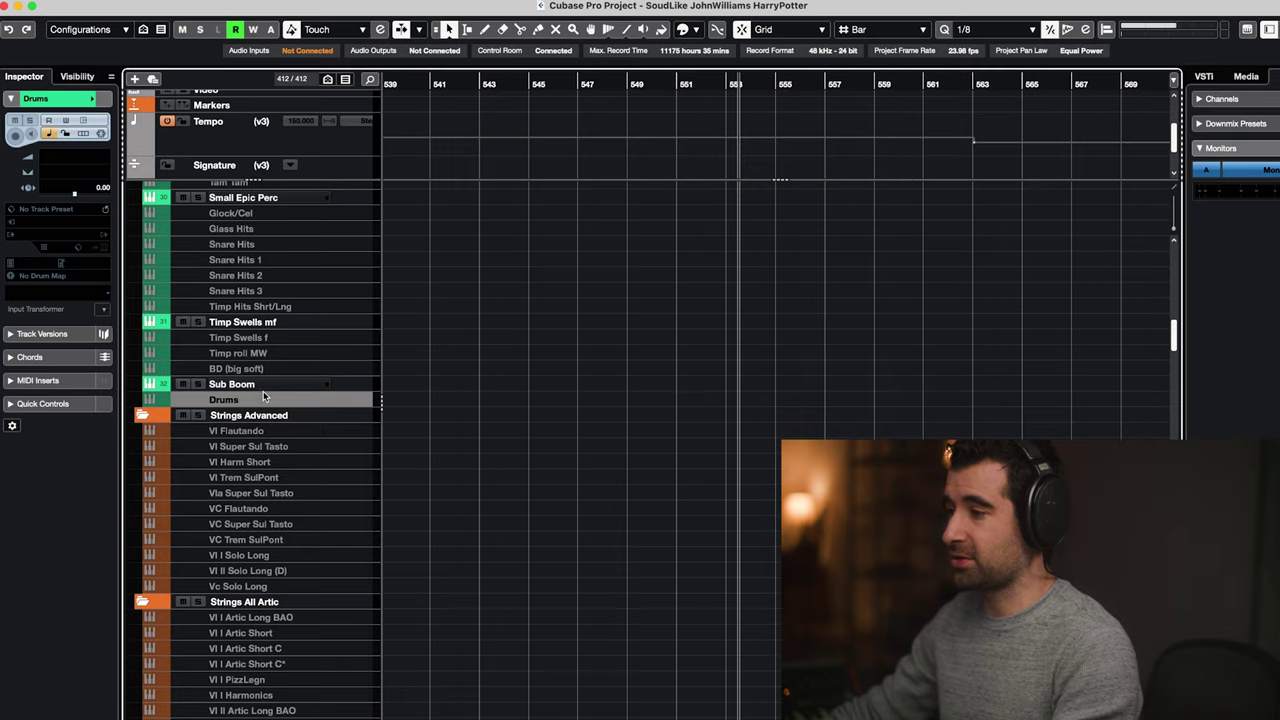
{"action": "scroll", "coordinate": [263, 398], "scroll_direction": "up", "scroll_amount": 20}
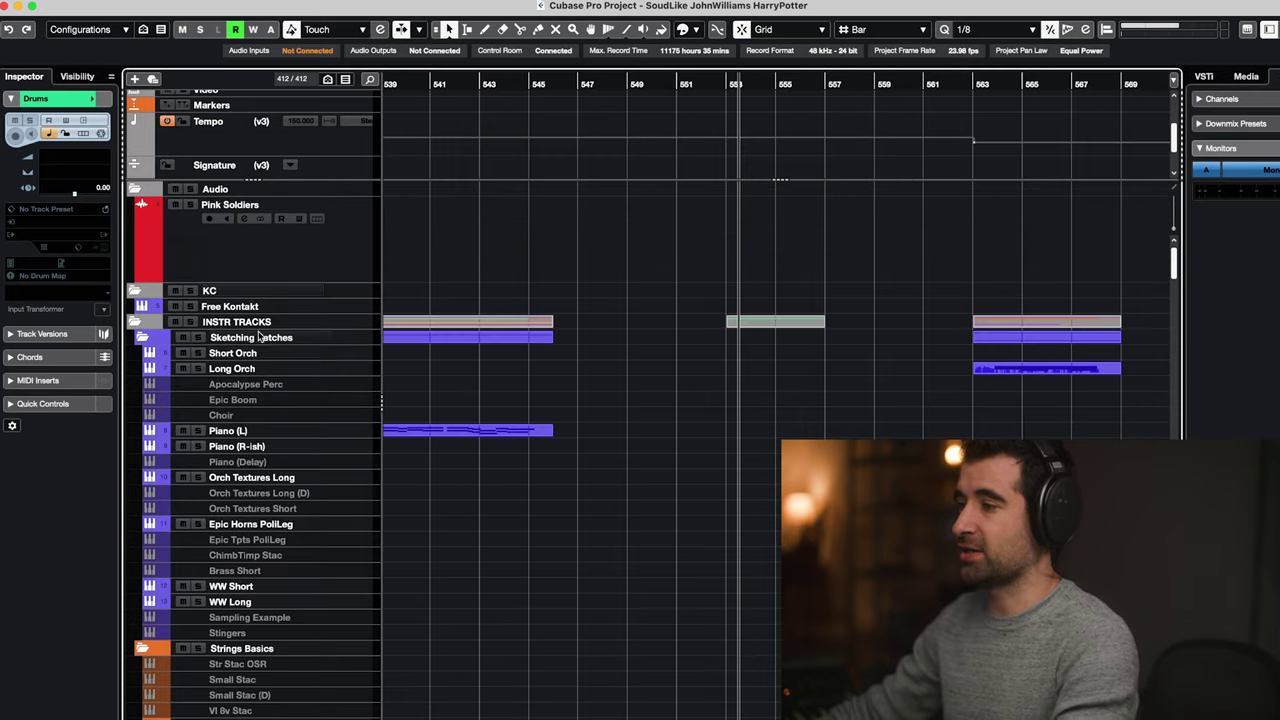
Select the tracks from the Sketching Patches folder downward, and then the KC folder together with Free Kontakt.
{"action": "left_click", "coordinate": [258, 338]}
{"action": "scroll", "coordinate": [265, 380], "scroll_direction": "down", "scroll_amount": 15}
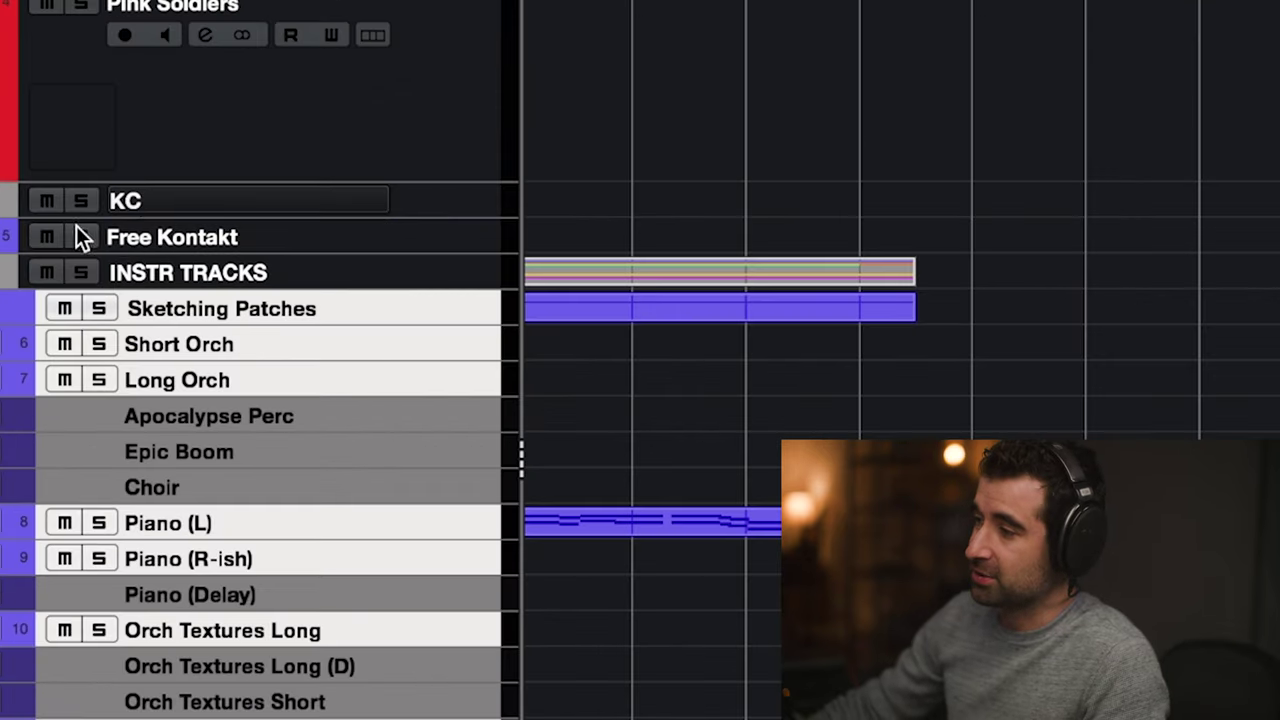
{"action": "left_click", "coordinate": [141, 200]}
{"action": "left_click", "coordinate": [152, 232], "text": "shift"}
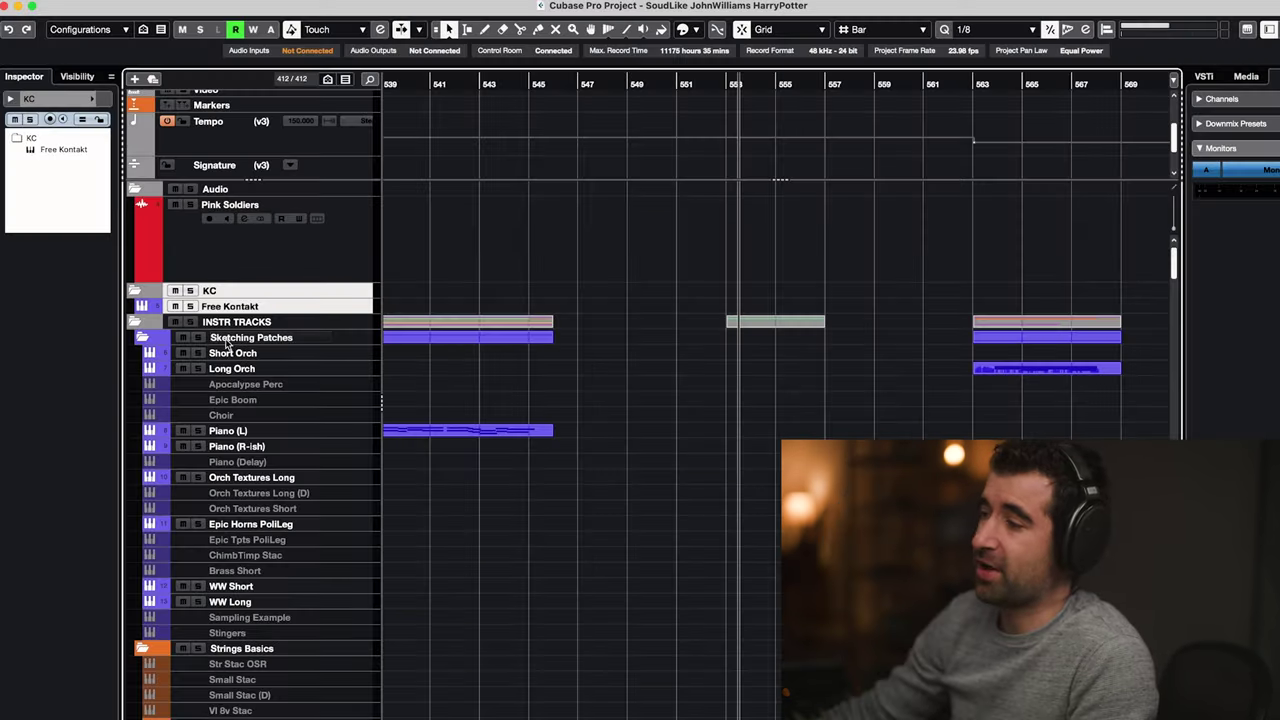
Select the whole range of template tracks from the Sketching Patches folder through Drums.
{"action": "left_click", "coordinate": [200, 312]}
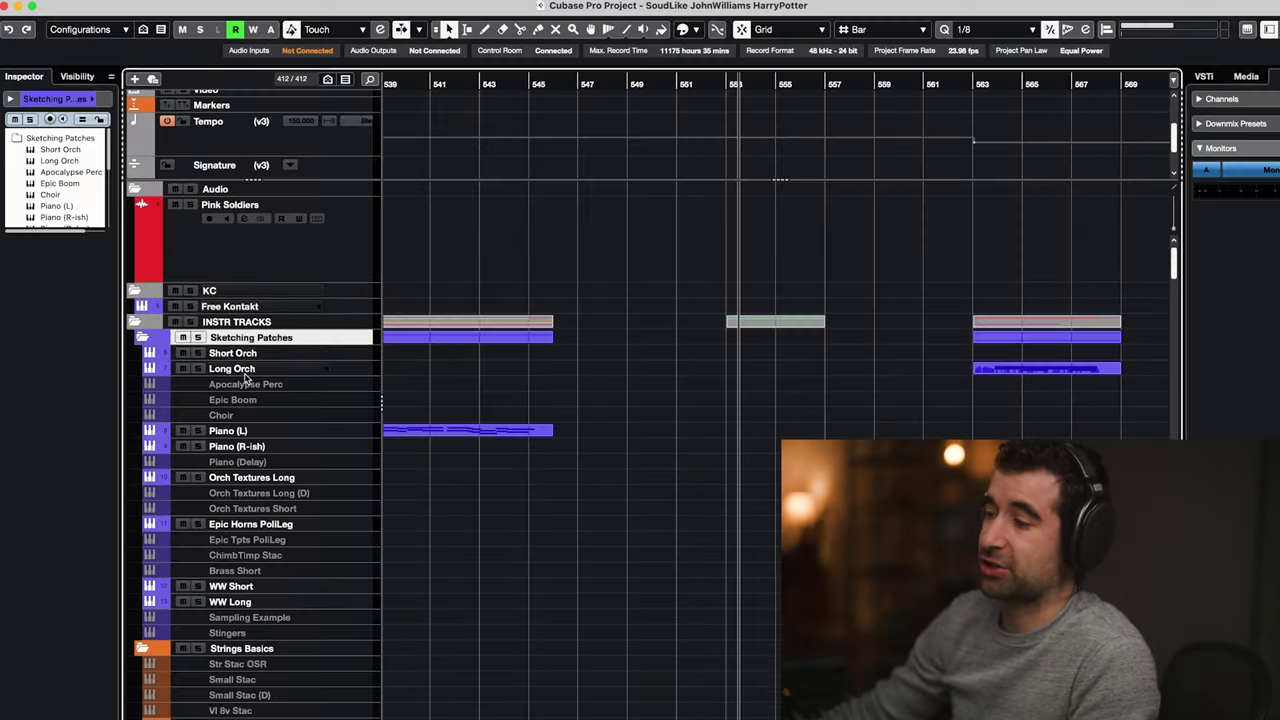
{"action": "scroll", "coordinate": [253, 403], "scroll_direction": "down", "scroll_amount": 10}
{"action": "scroll", "coordinate": [255, 403], "scroll_direction": "down", "scroll_amount": 15}
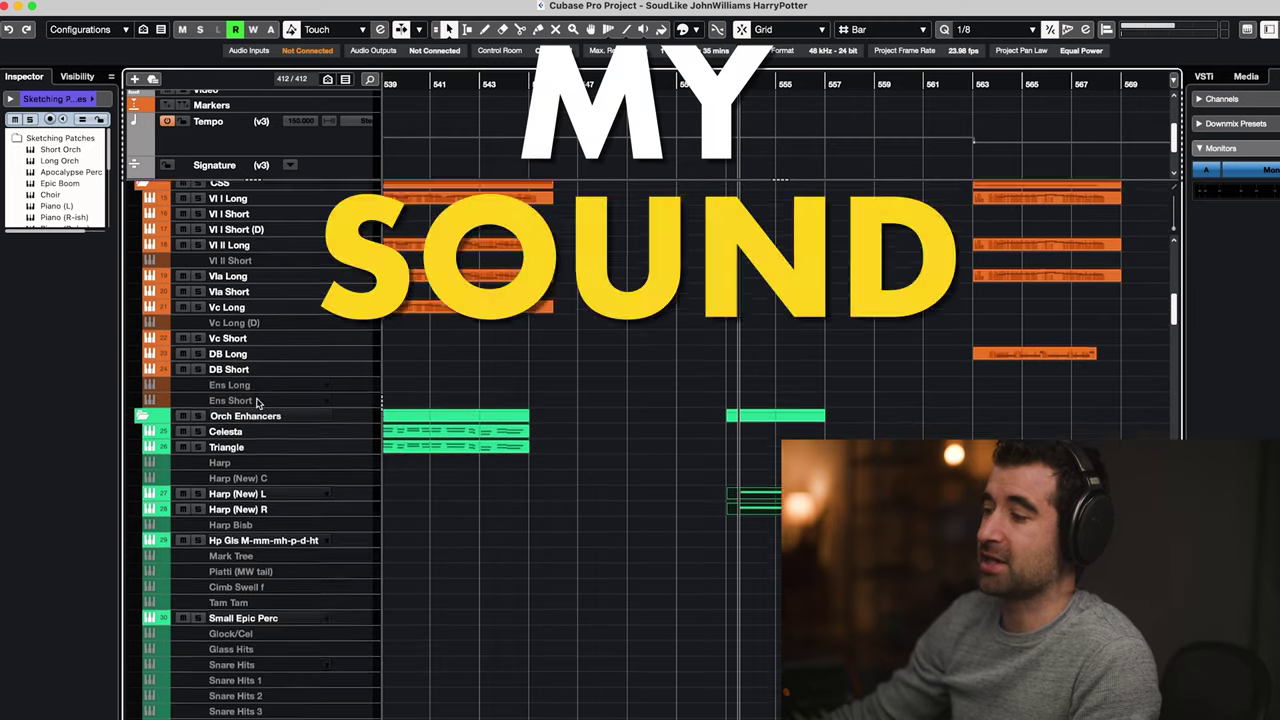
{"action": "scroll", "coordinate": [258, 402], "scroll_direction": "down", "scroll_amount": 4}
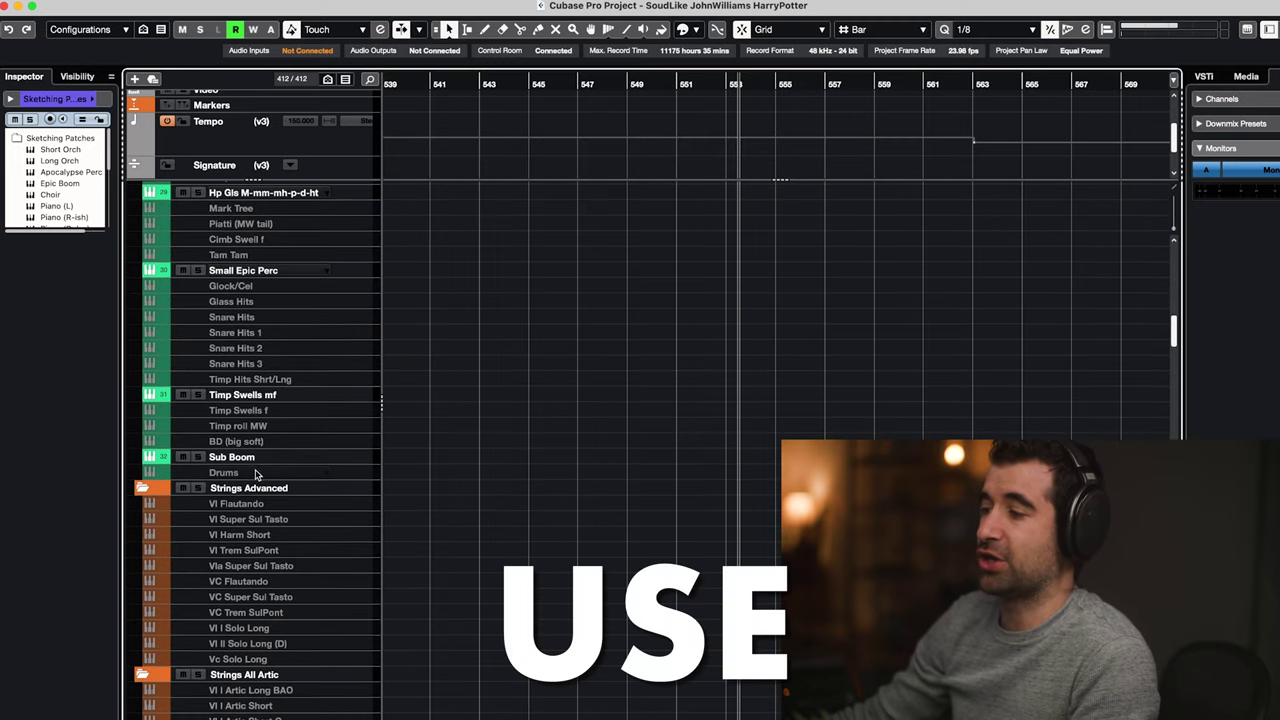
{"action": "left_click", "coordinate": [255, 474], "text": "shift"}
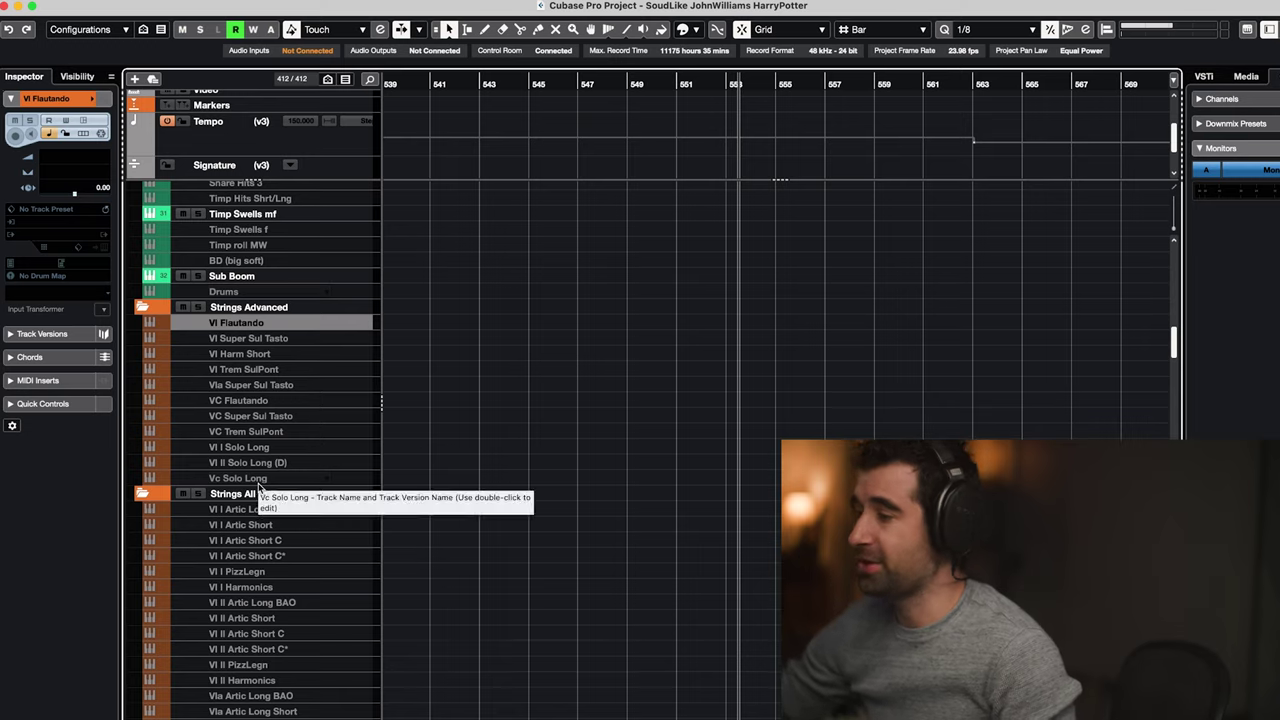
Look through the template's remaining sections, from Strings All Artic past the section strings and horns to low brass and CSW.
{"action": "scroll", "coordinate": [260, 487], "scroll_direction": "down", "scroll_amount": 1}
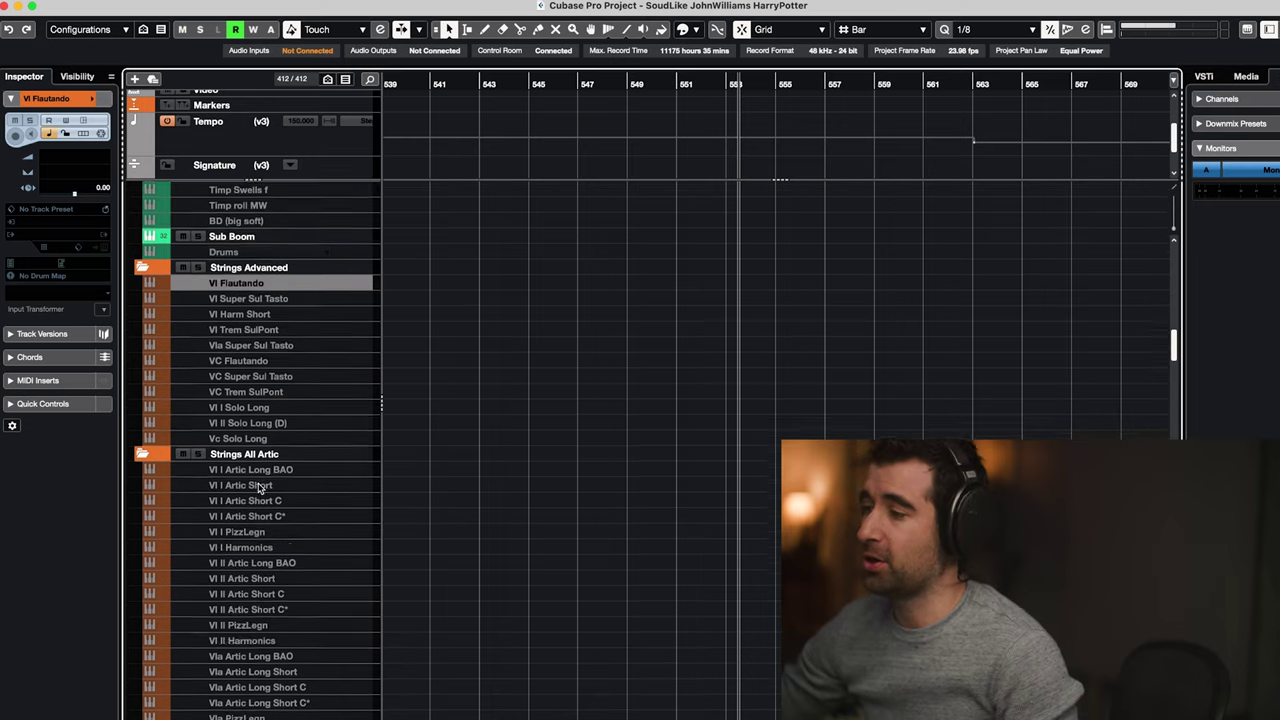
{"action": "scroll", "coordinate": [258, 487], "scroll_direction": "down", "scroll_amount": 10}
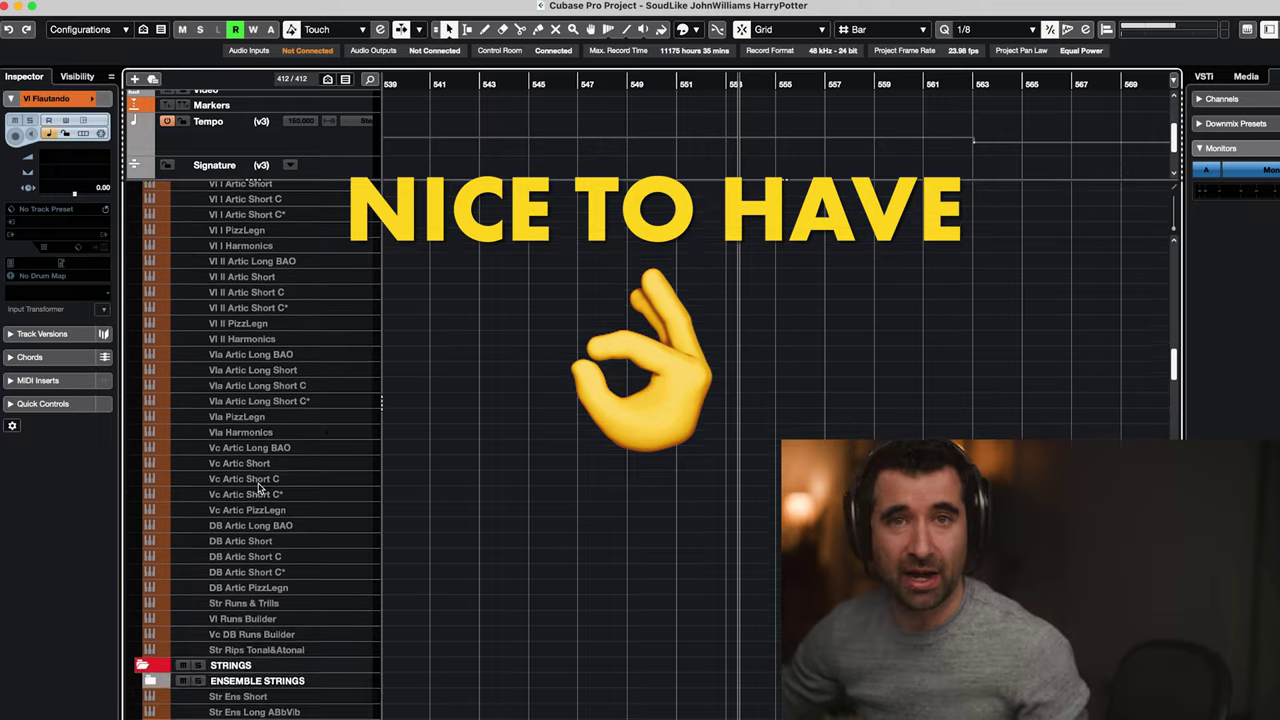
{"action": "scroll", "coordinate": [258, 487], "scroll_direction": "down", "scroll_amount": 15}
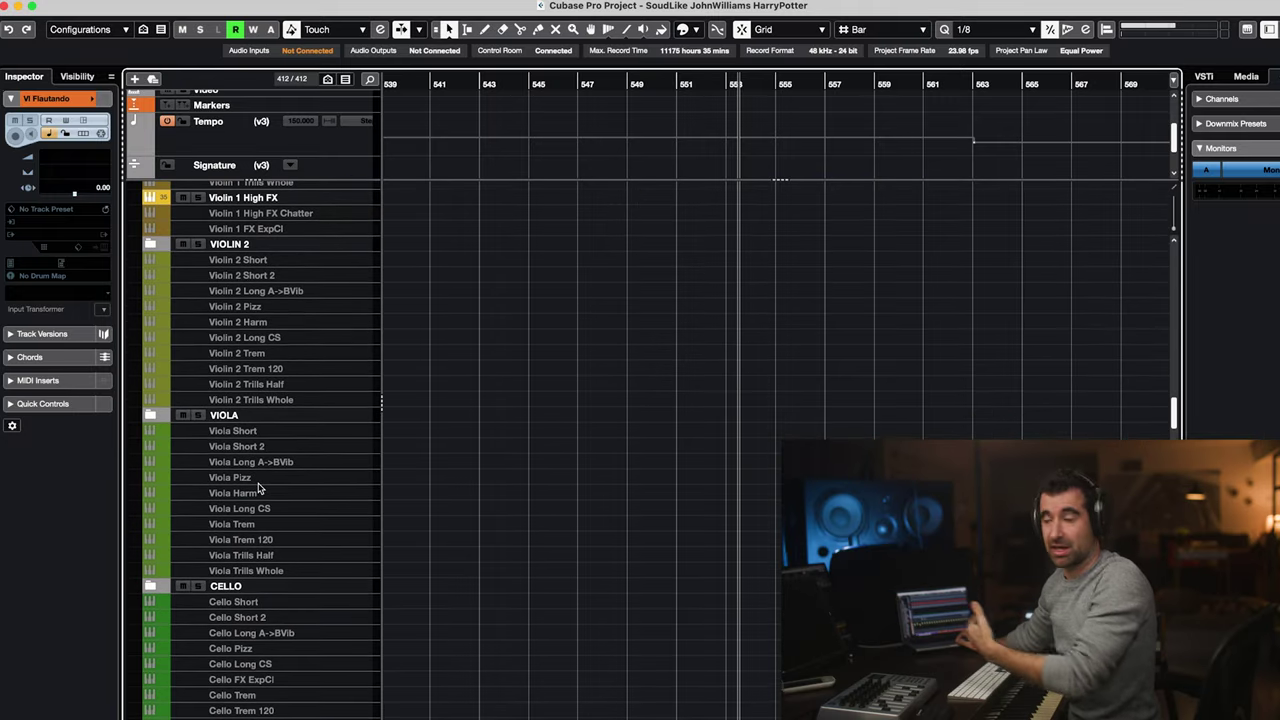
{"action": "scroll", "coordinate": [258, 487], "scroll_direction": "down", "scroll_amount": 15}
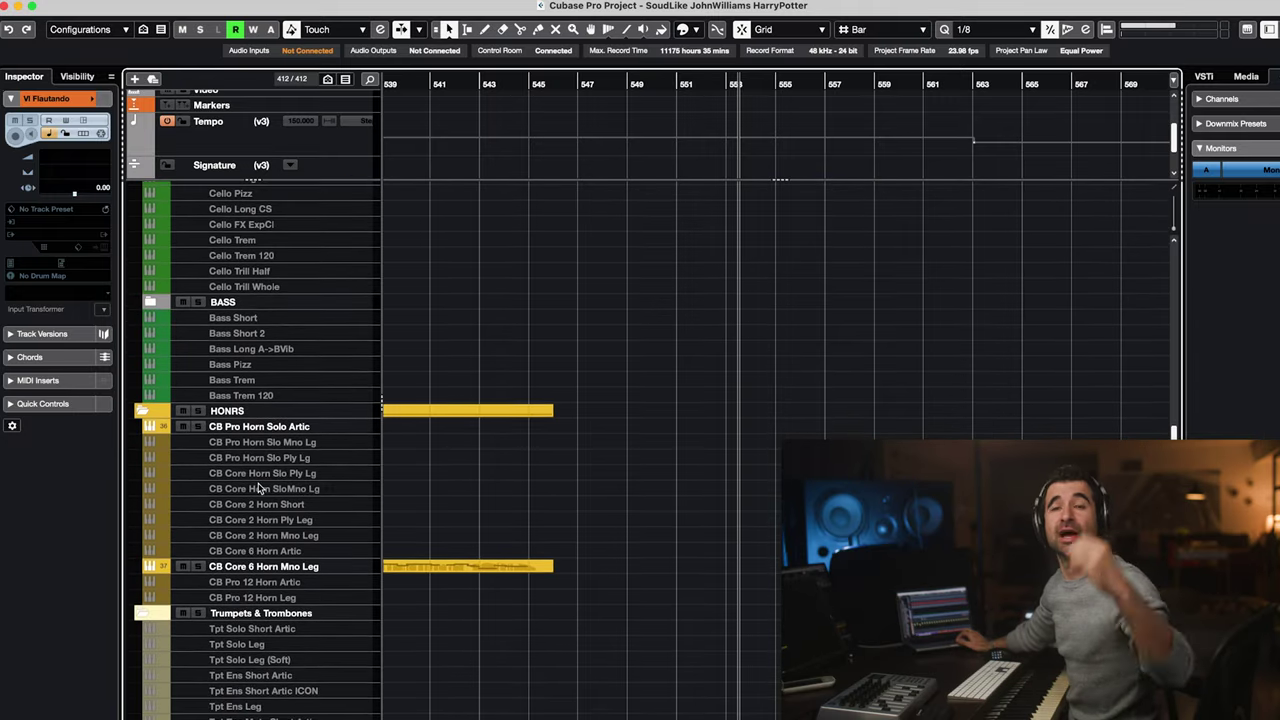
{"action": "scroll", "coordinate": [258, 487], "scroll_direction": "down", "scroll_amount": 15}
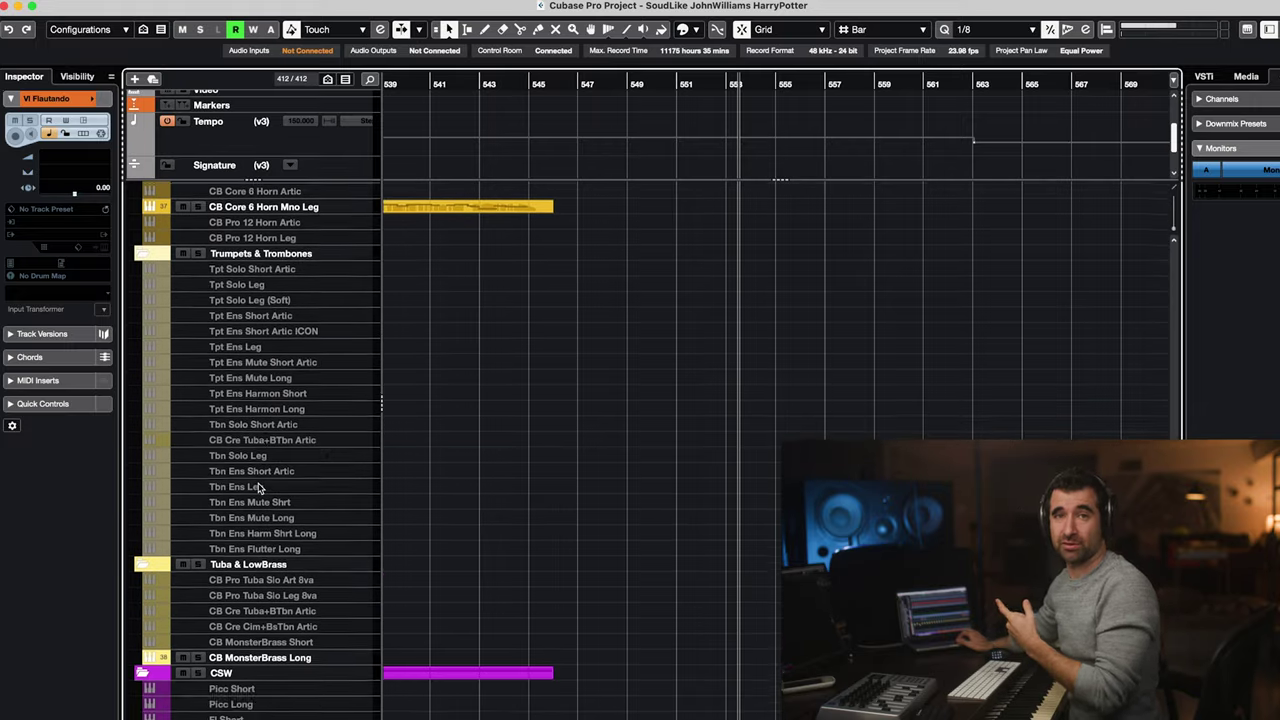
{"action": "scroll", "coordinate": [258, 487], "scroll_direction": "down", "scroll_amount": 15}
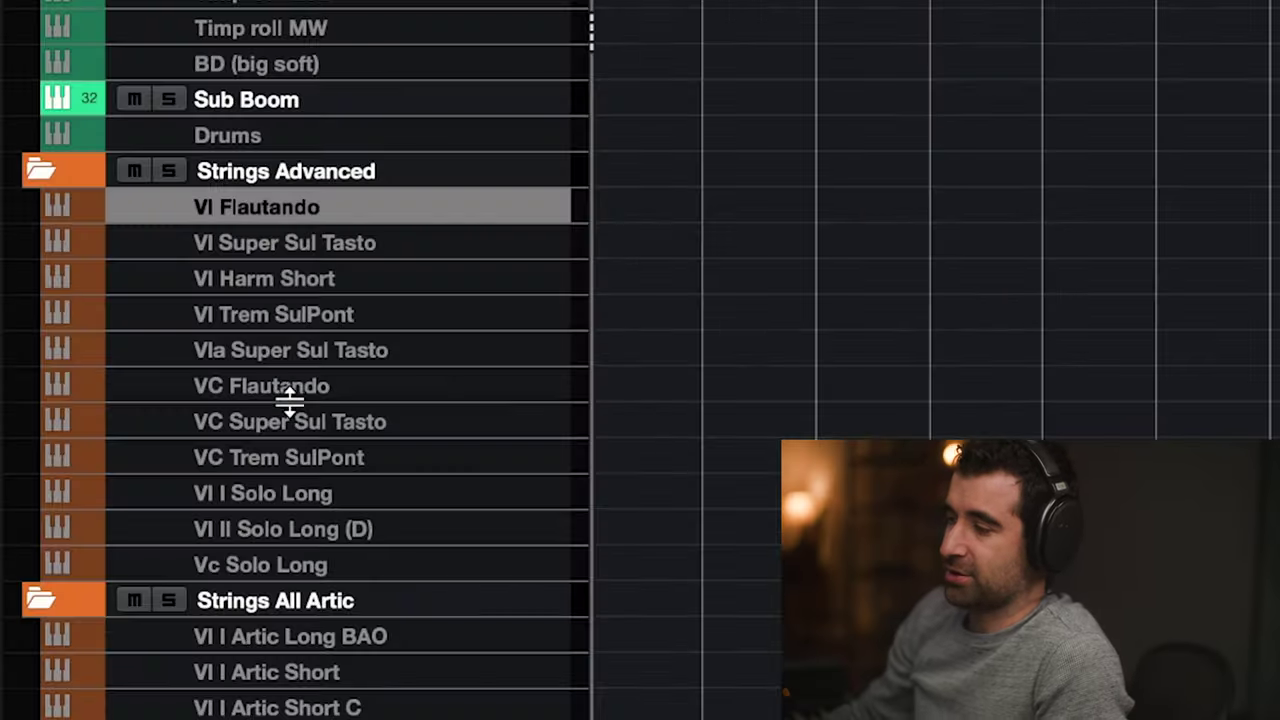
Select VC Flautando and VI Flautando in Strings Advanced, then VI I Artic Long BAO in Strings All Artic.
{"action": "left_click", "coordinate": [289, 388]}
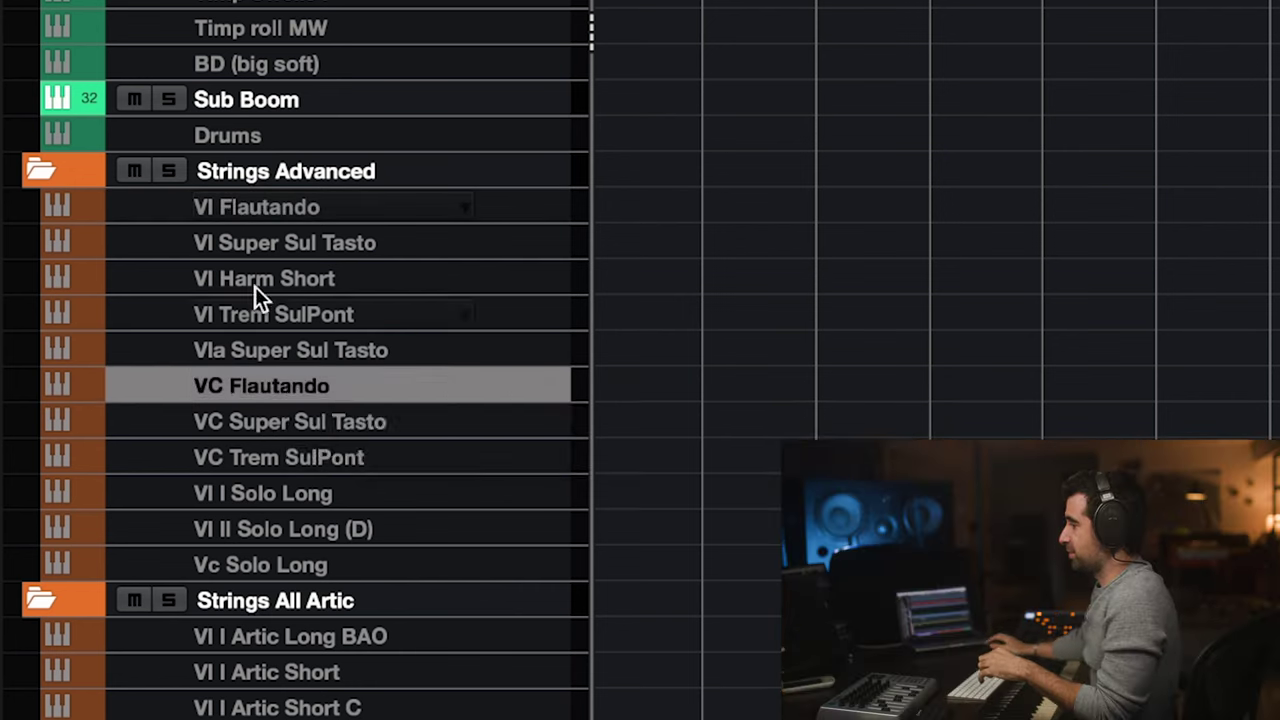
{"action": "left_click", "coordinate": [242, 207]}
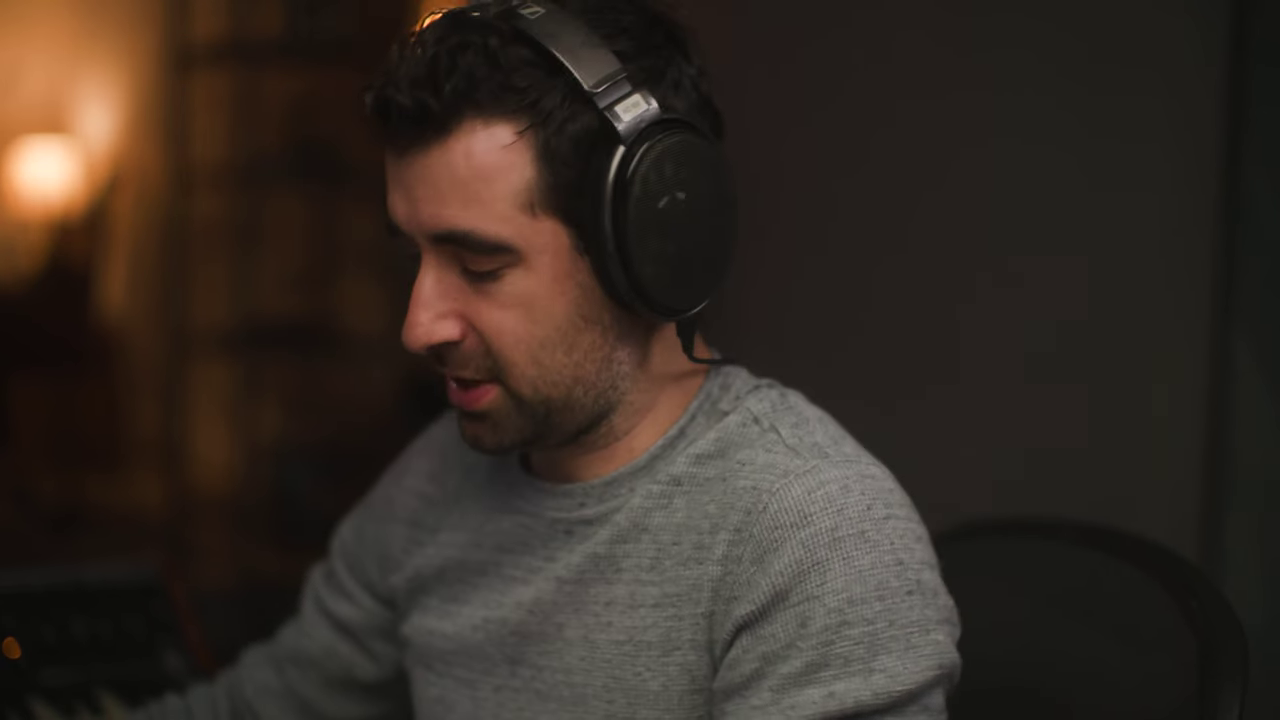
{"action": "left_click", "coordinate": [305, 249]}
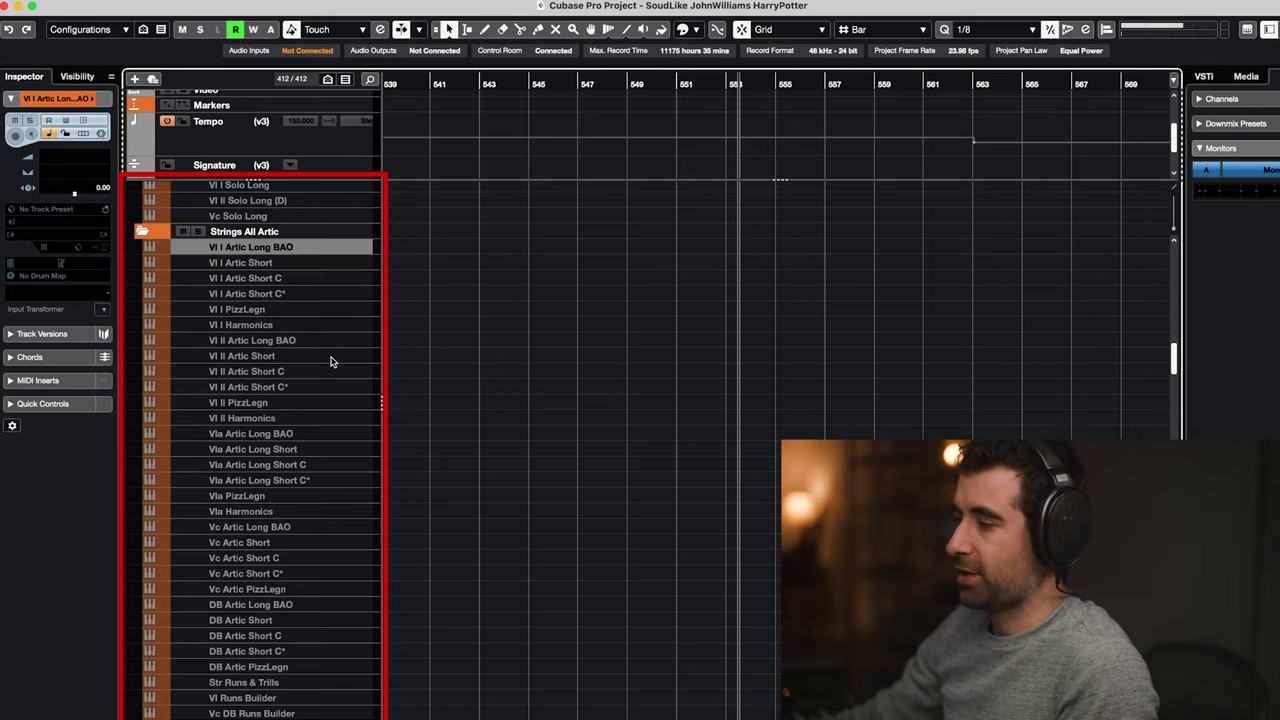
{"action": "scroll", "coordinate": [331, 361], "scroll_direction": "down", "scroll_amount": 3}
Select the tracks of the CSS folder from VI I Long through Ens Short.
{"action": "scroll", "coordinate": [285, 600], "scroll_direction": "up", "scroll_amount": 15}
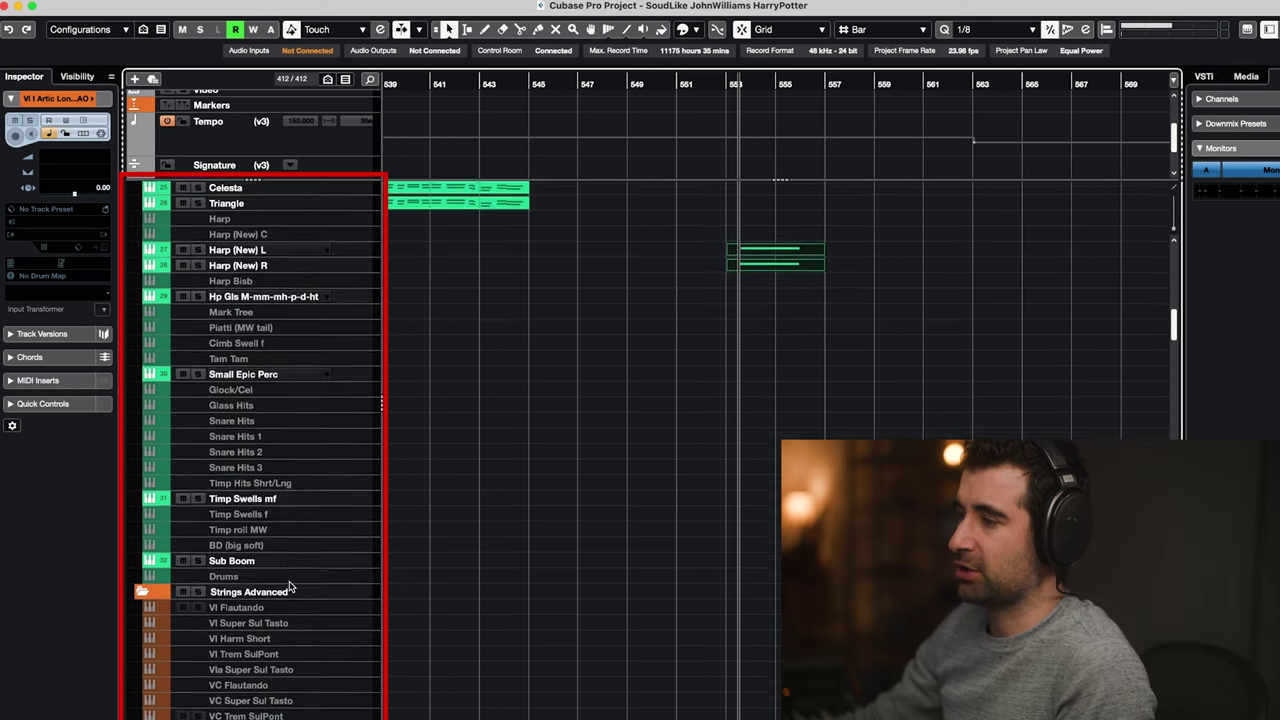
{"action": "scroll", "coordinate": [289, 585], "scroll_direction": "up", "scroll_amount": 3}
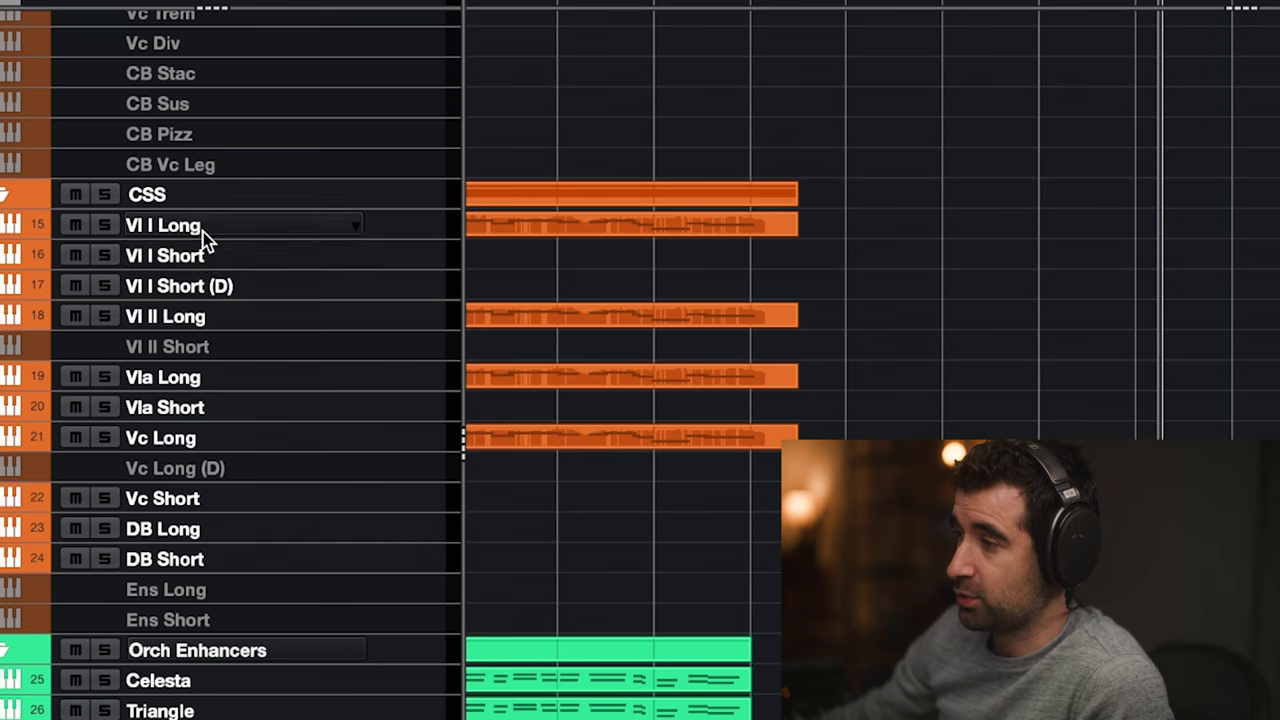
{"action": "left_click", "coordinate": [203, 232]}
{"action": "left_click", "coordinate": [252, 628], "text": "shift"}
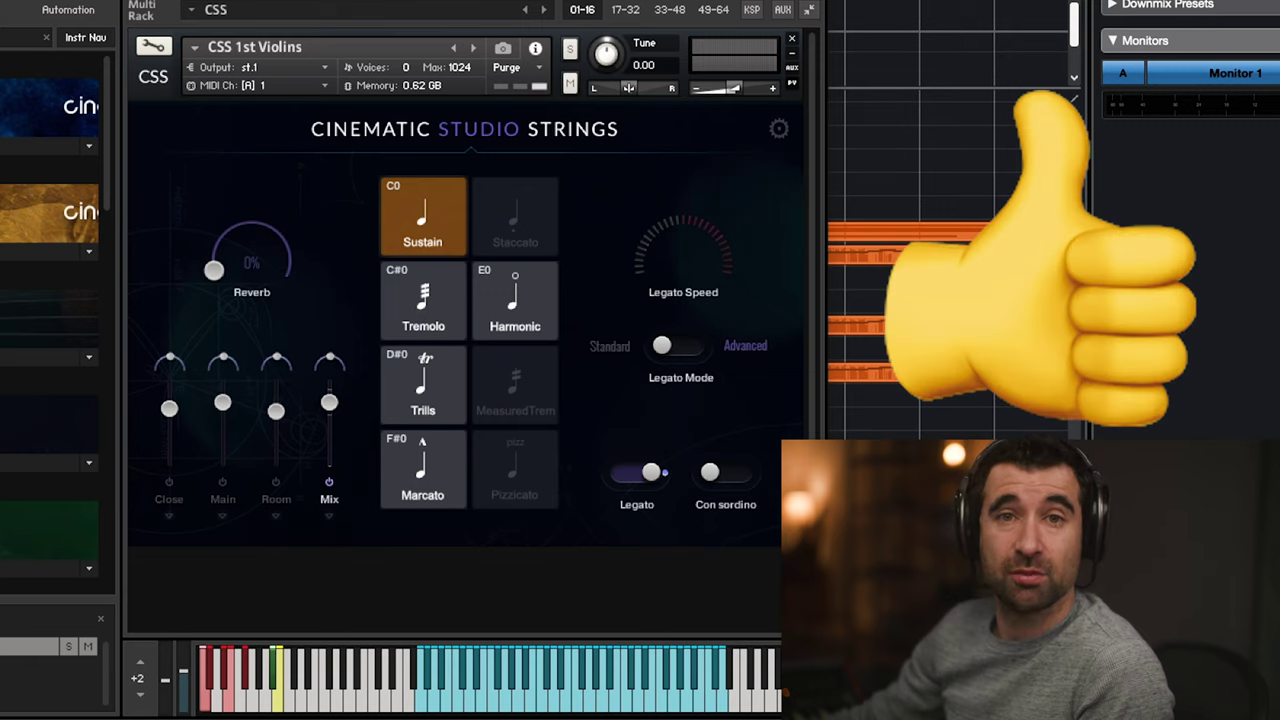
Select VI I Artic Short in Strings All Artic and look through the STRINGS folder down to the cello tracks.
{"action": "scroll", "coordinate": [280, 425], "scroll_direction": "up", "scroll_amount": 5}
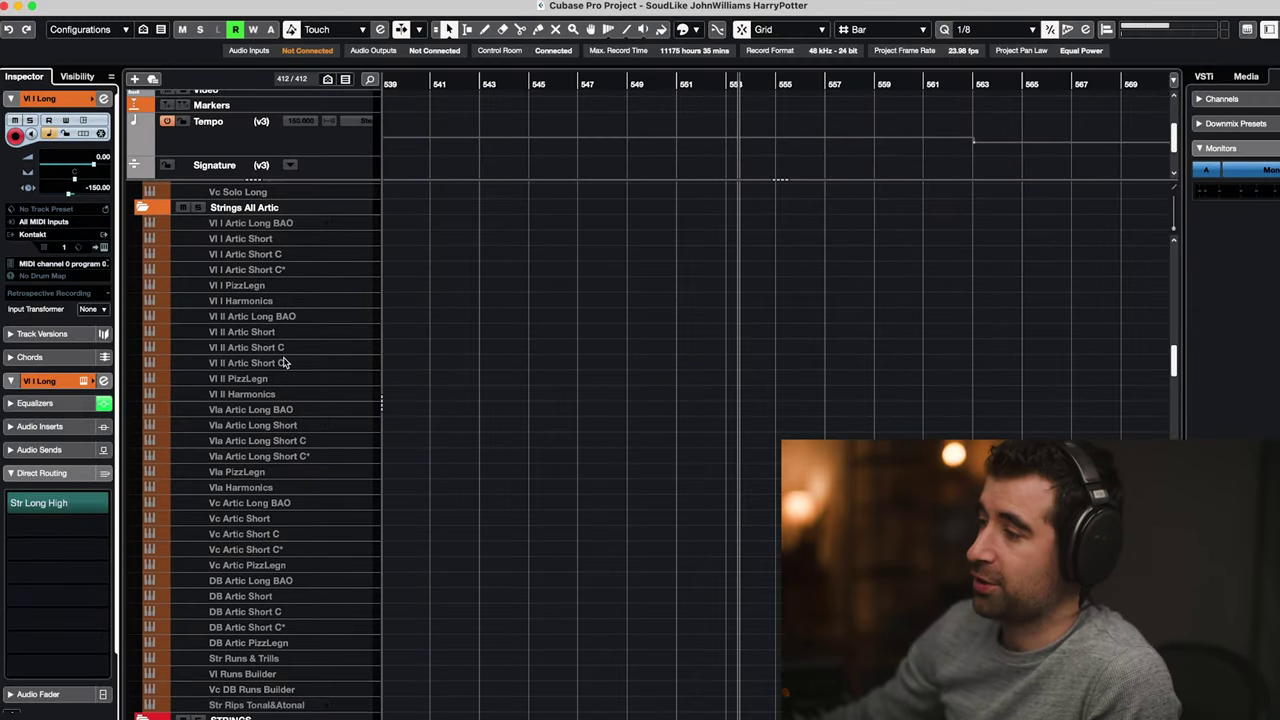
{"action": "left_click", "coordinate": [255, 240]}
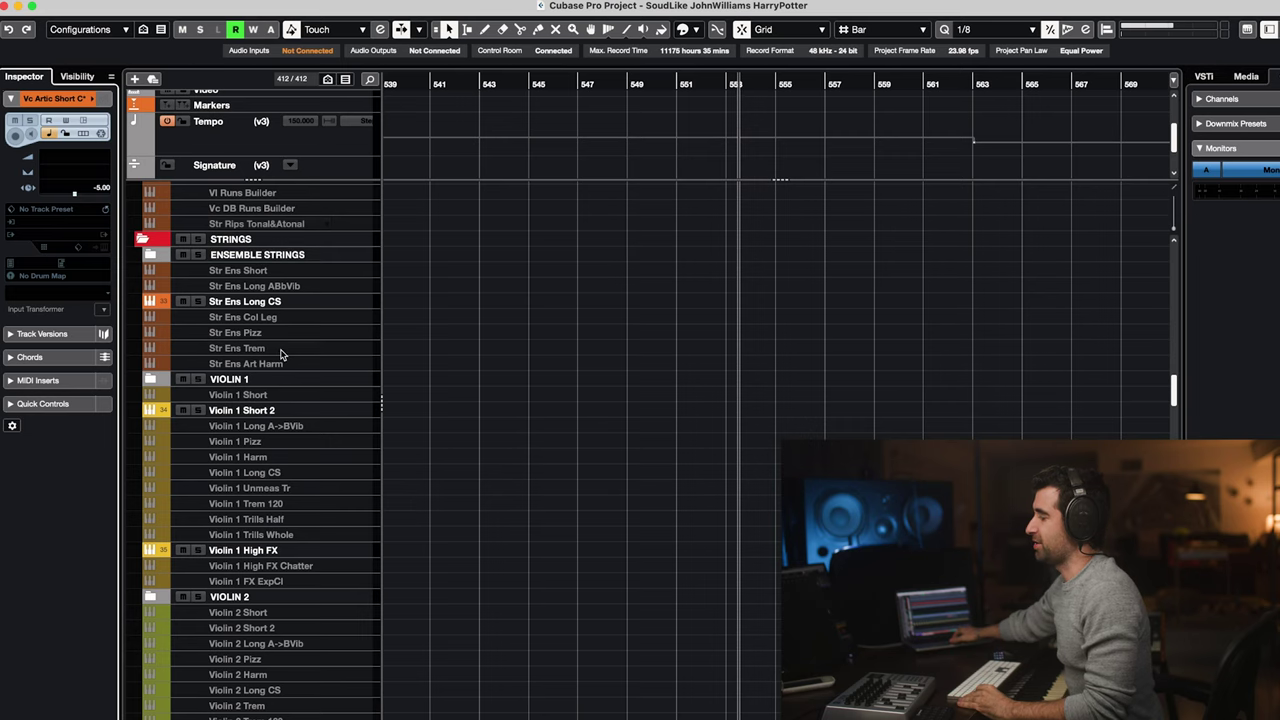
{"action": "scroll", "coordinate": [281, 354], "scroll_direction": "down", "scroll_amount": 10}
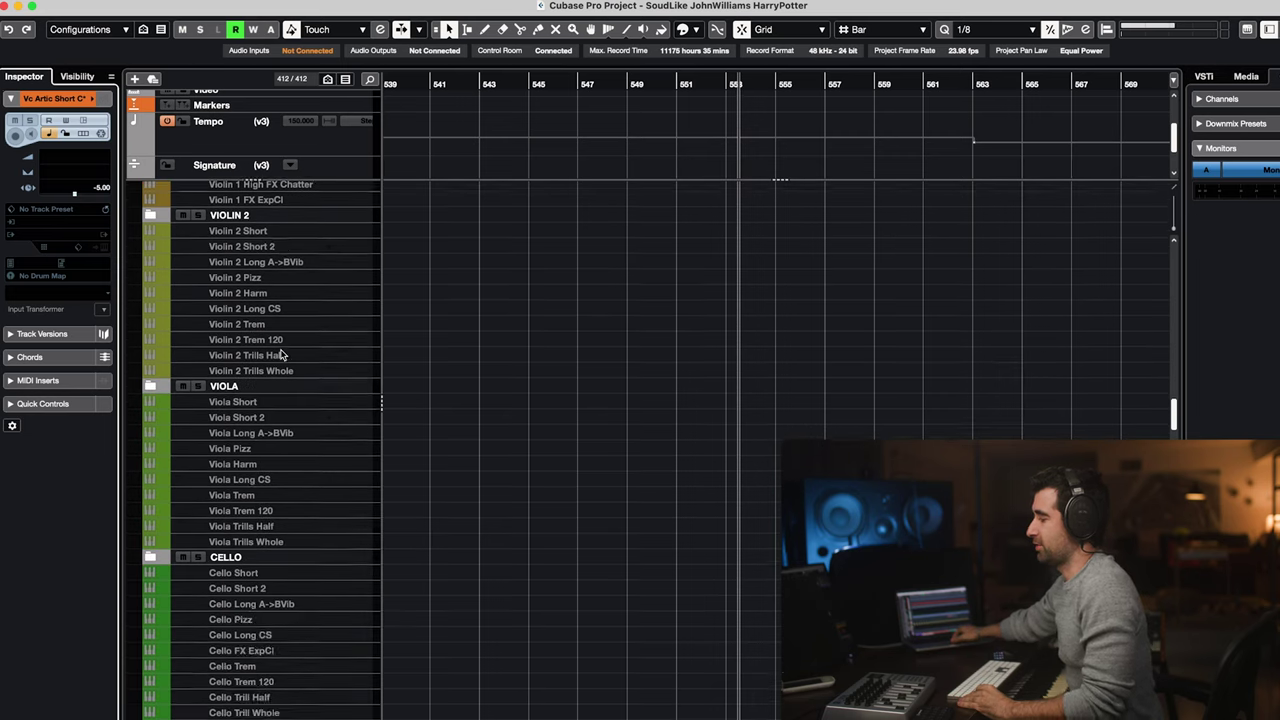